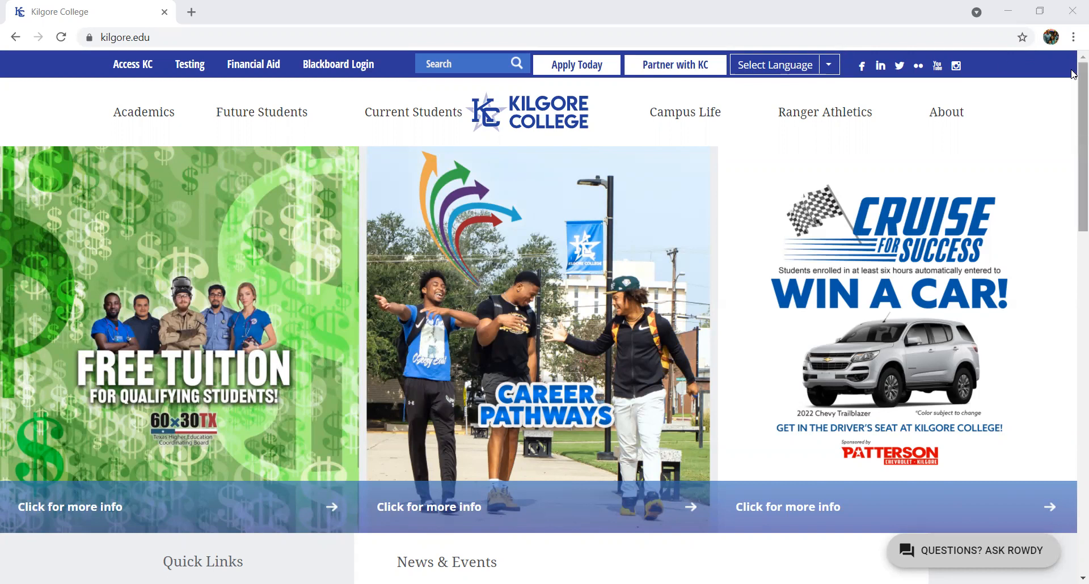
- Open the library site from the Kilgore College homepage and go to its list of databases
left_click_drag(1073, 85, 1074, 445)
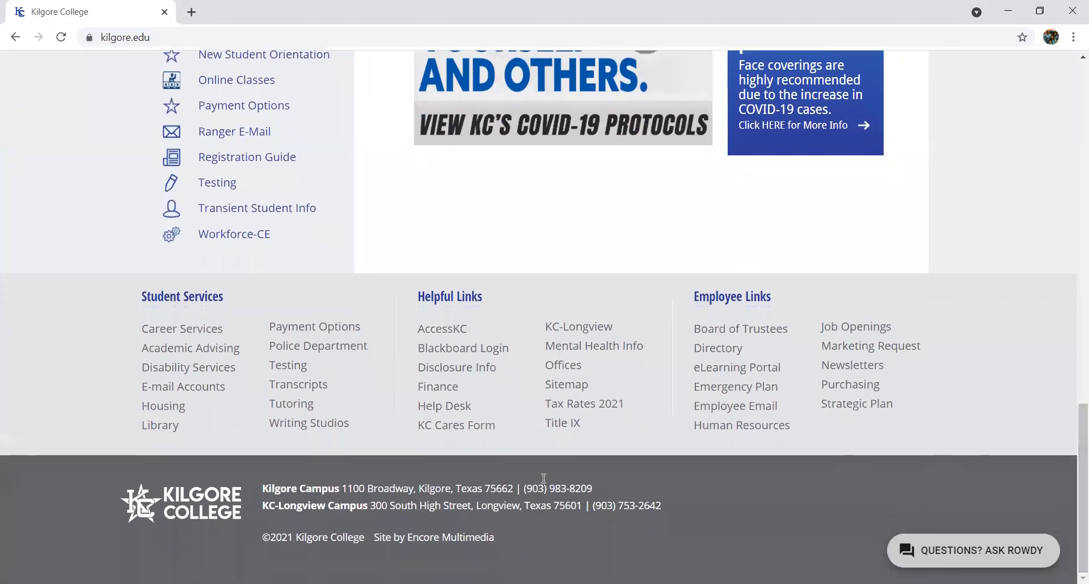
left_click(147, 430)
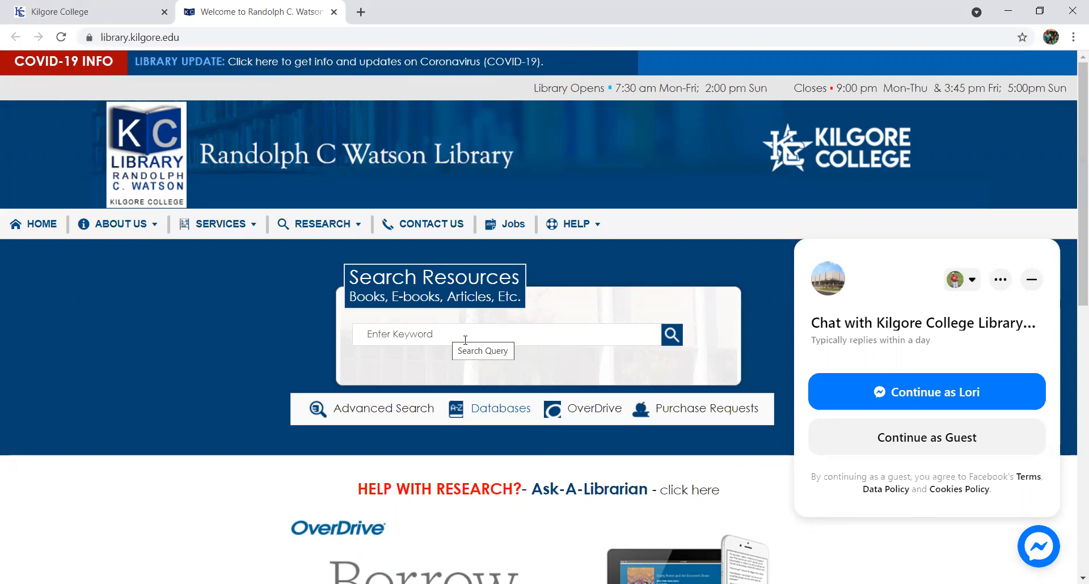
left_click(486, 412)
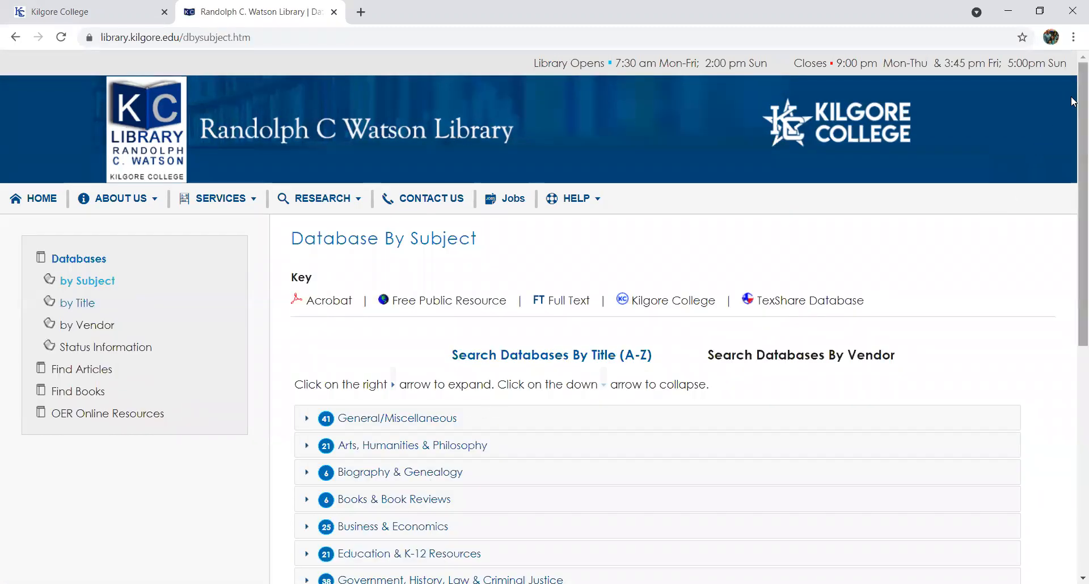
- Expand the Literature & Languages subject and look through its databases
left_click_drag(1071, 100, 1074, 247)
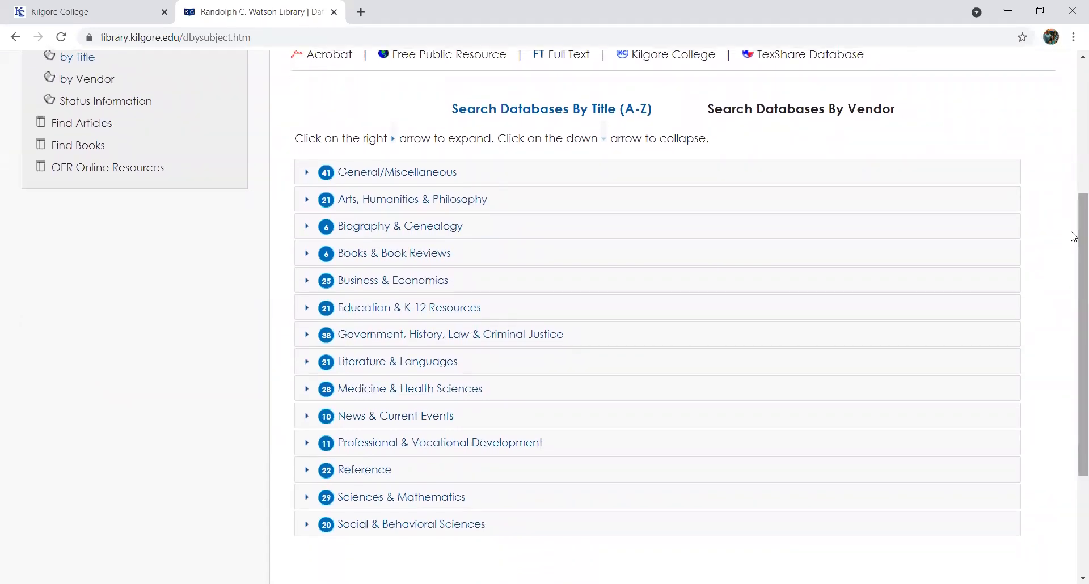
left_click(343, 364)
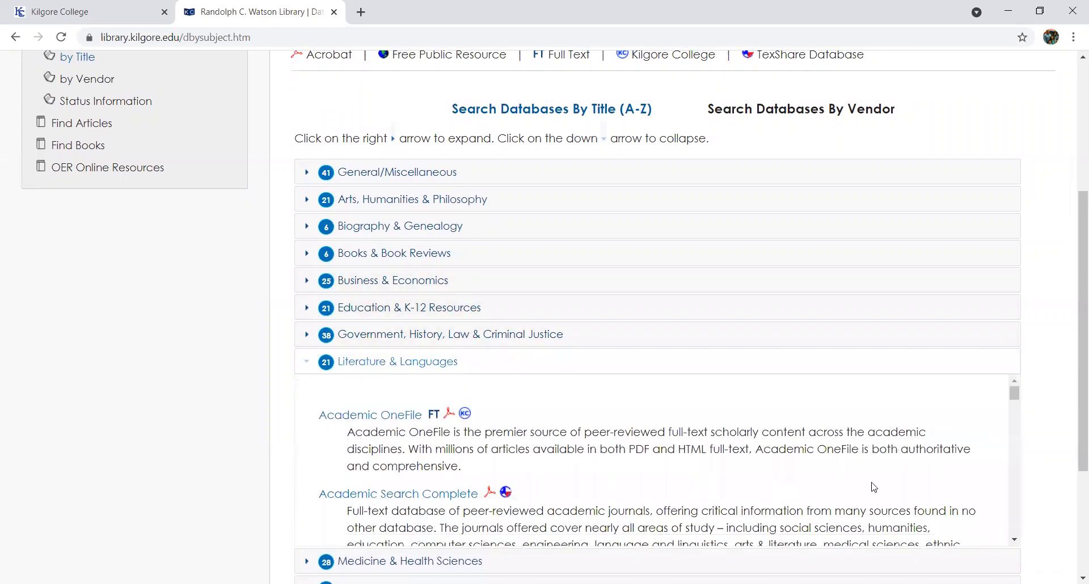
left_click_drag(1079, 265, 1021, 403)
left_click_drag(1073, 321, 1074, 199)
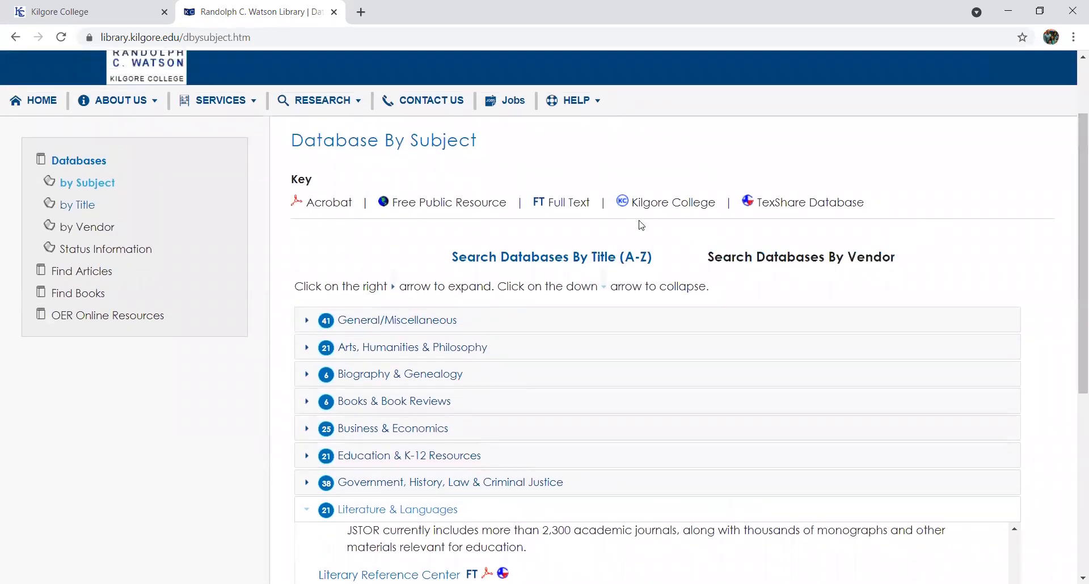
- Switch to the database list by title (A-Z), jump to letter O, and open Opposing Viewpoints
left_click(545, 260)
scroll(652, 289, "down", 3)
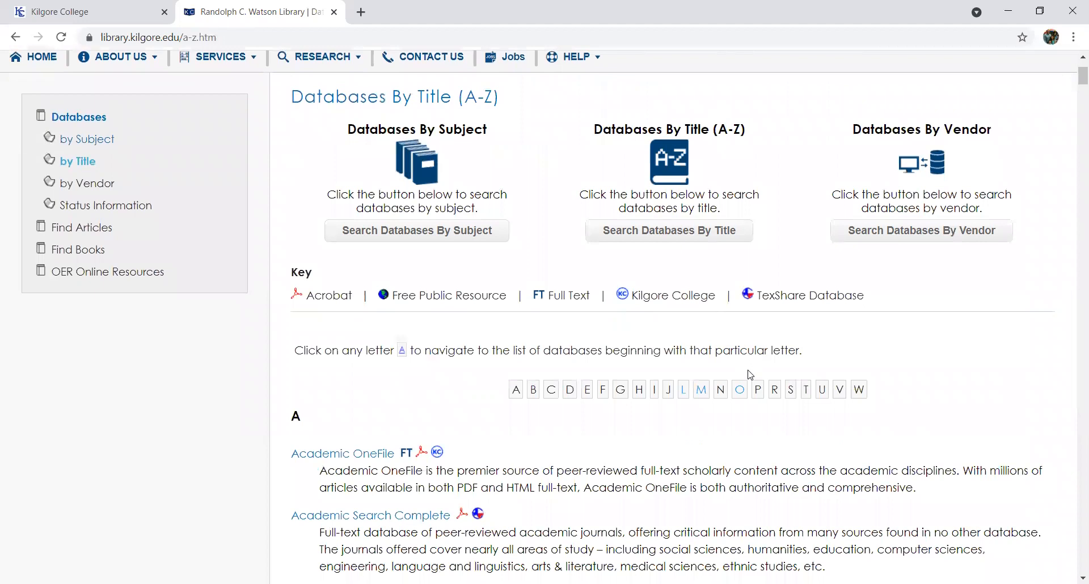
left_click(740, 390)
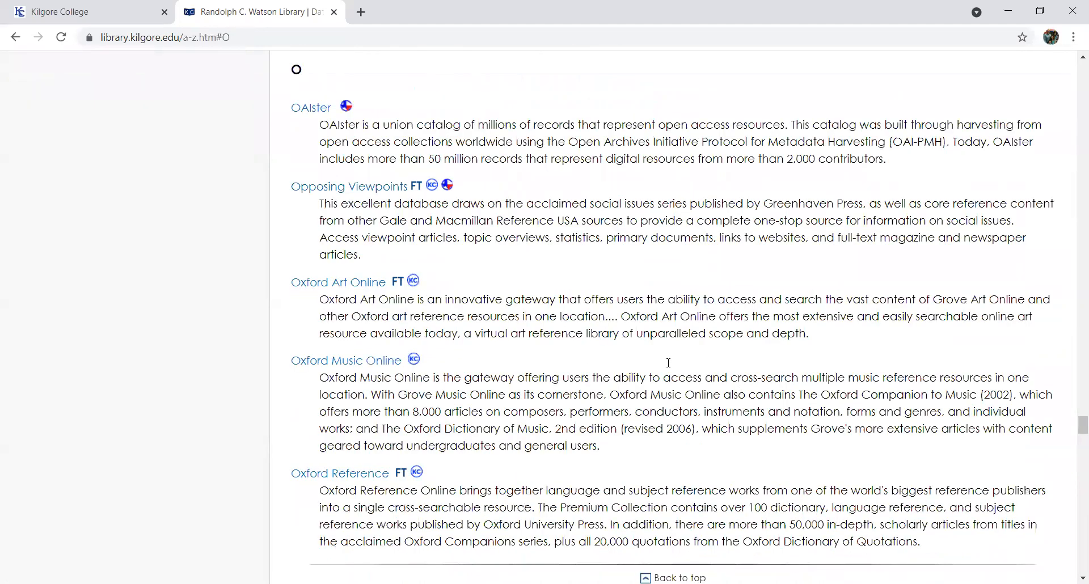
left_click(316, 191)
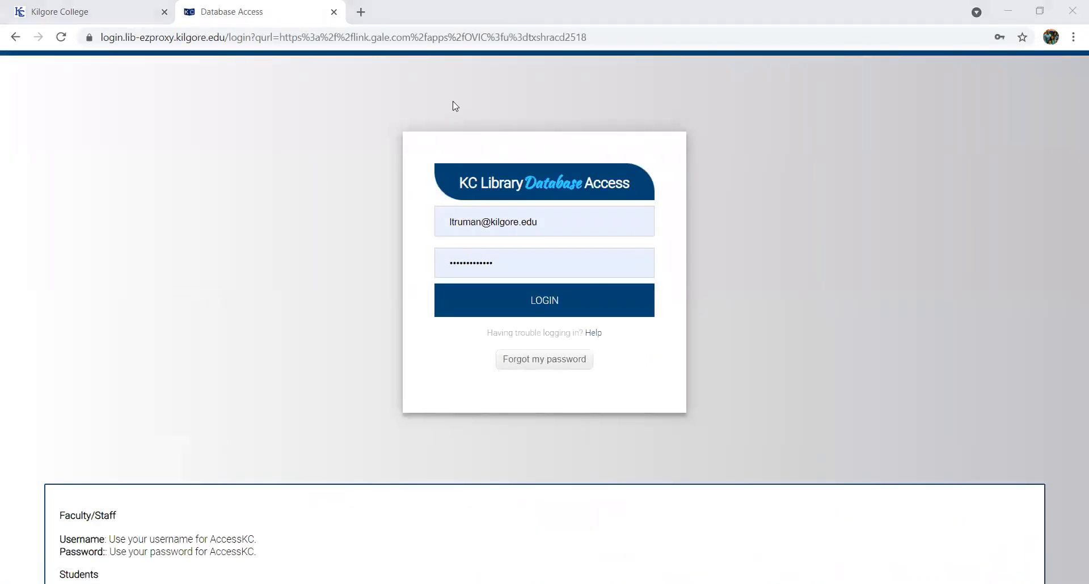
- Replace the prefilled account password, log in to the library database, and decline to update the saved password
left_click(678, 133)
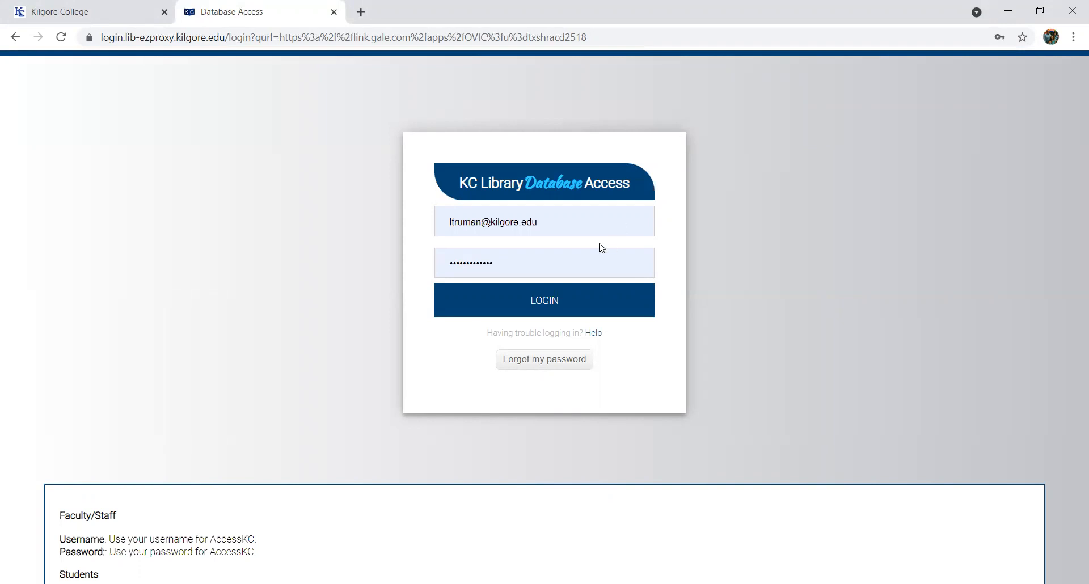
left_click(540, 256)
left_click_drag(539, 256, 431, 250)
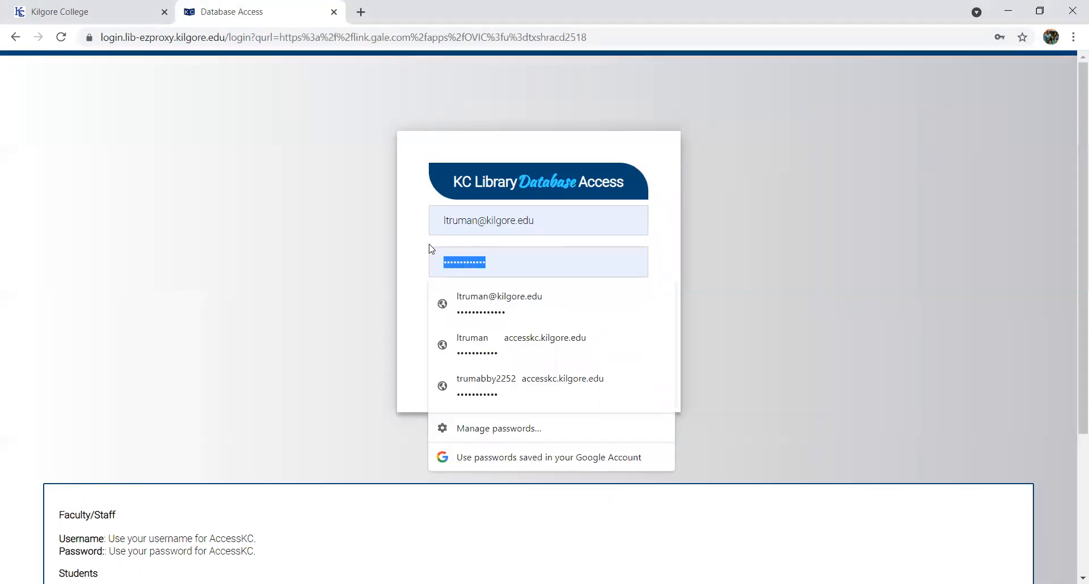
type("*********")
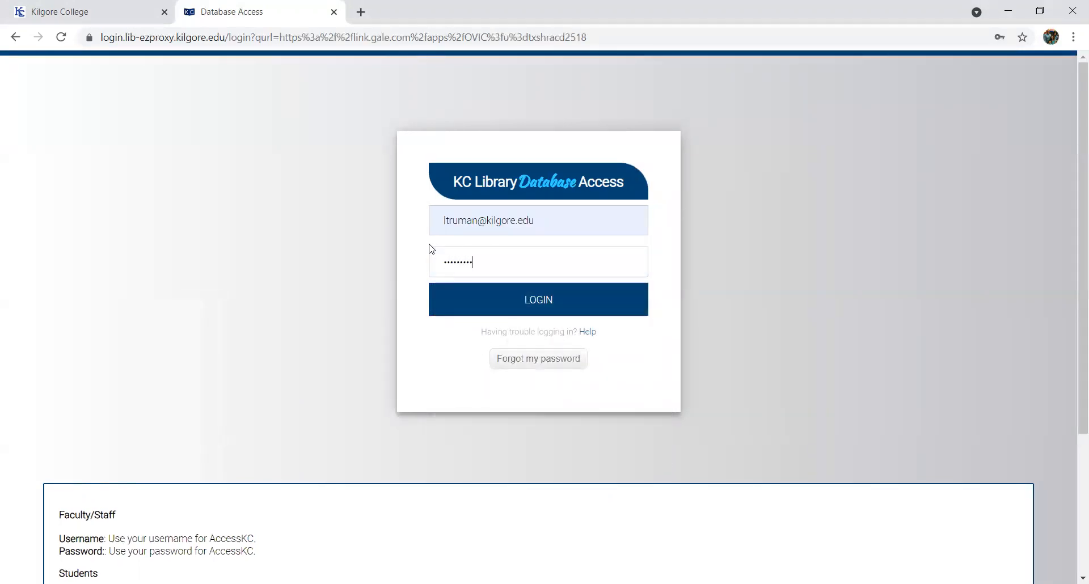
type("*")
left_click(534, 302)
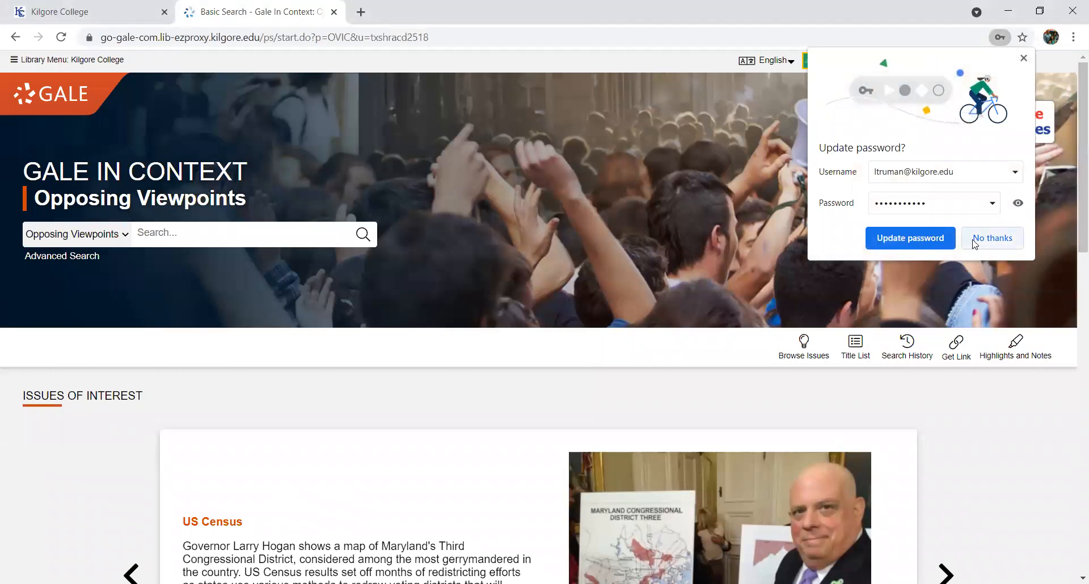
left_click(977, 242)
- Open Browse Issues and look through the full list of topics
scroll(1074, 100, "down", 2)
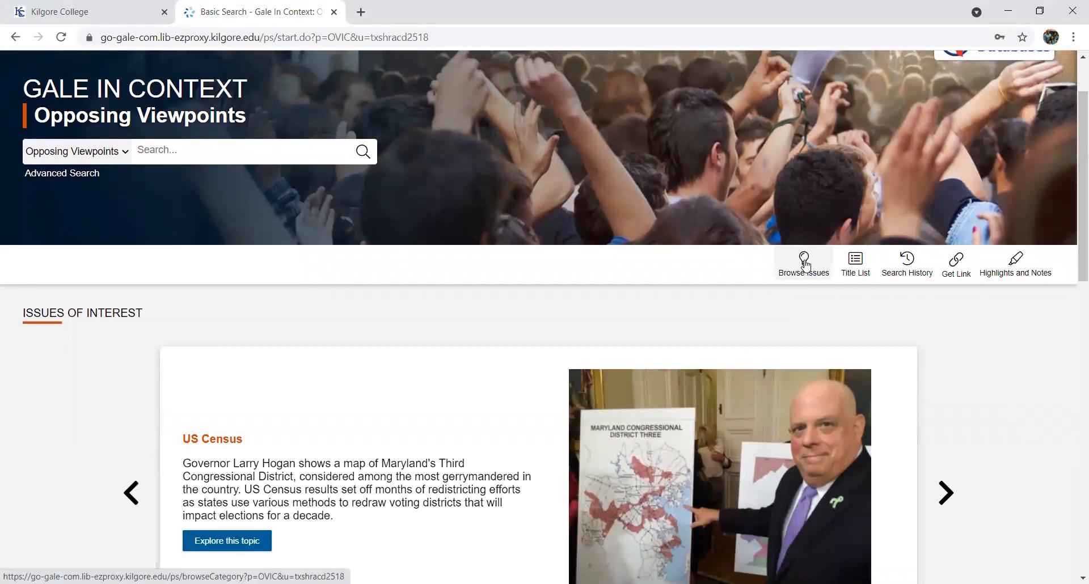
left_click(805, 265)
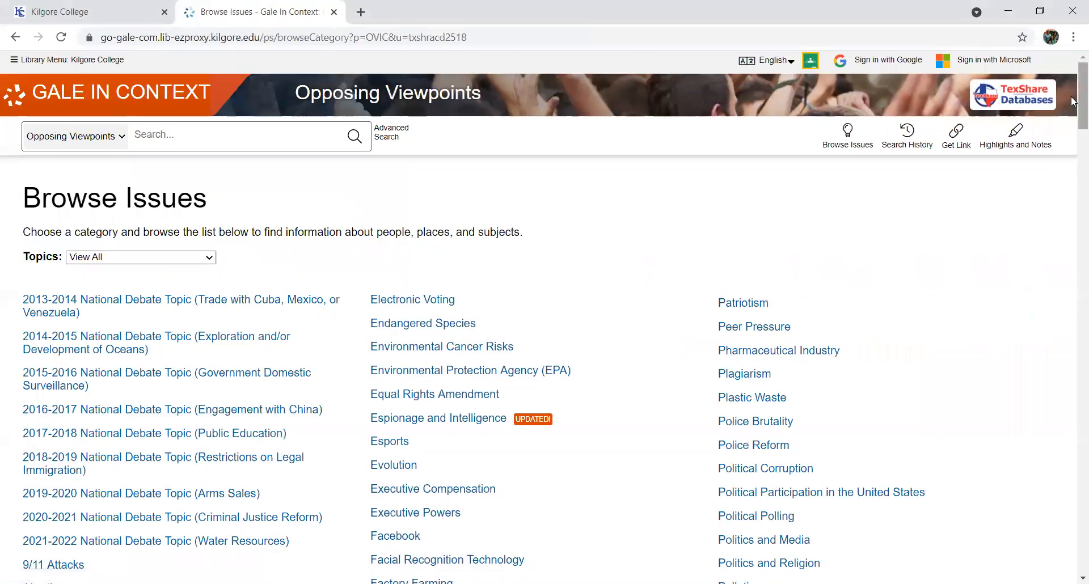
scroll(1073, 101, "down", 1)
left_click_drag(1071, 105, 1073, 138)
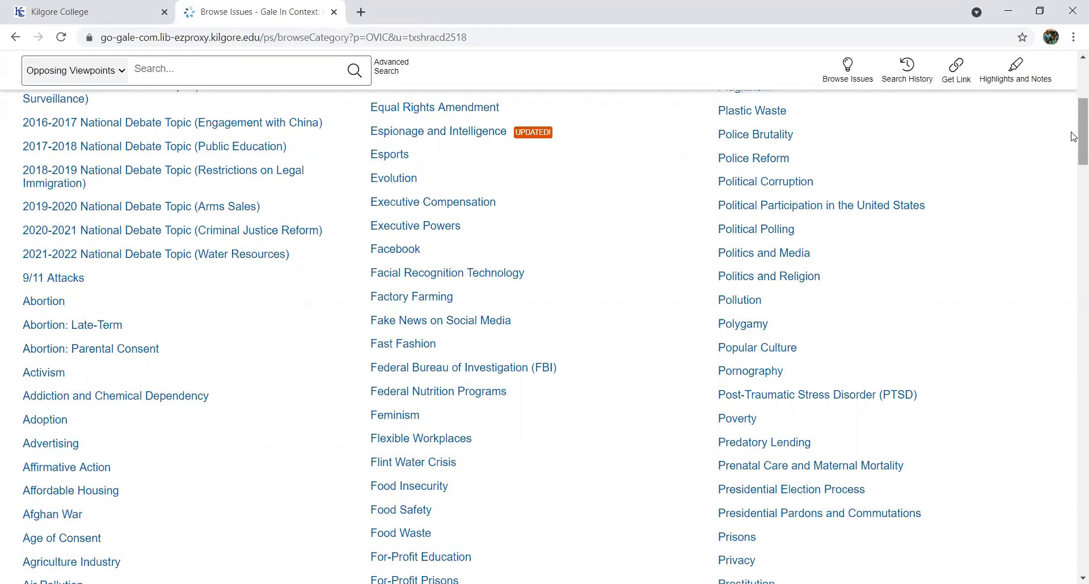
left_click_drag(1073, 137, 1073, 100)
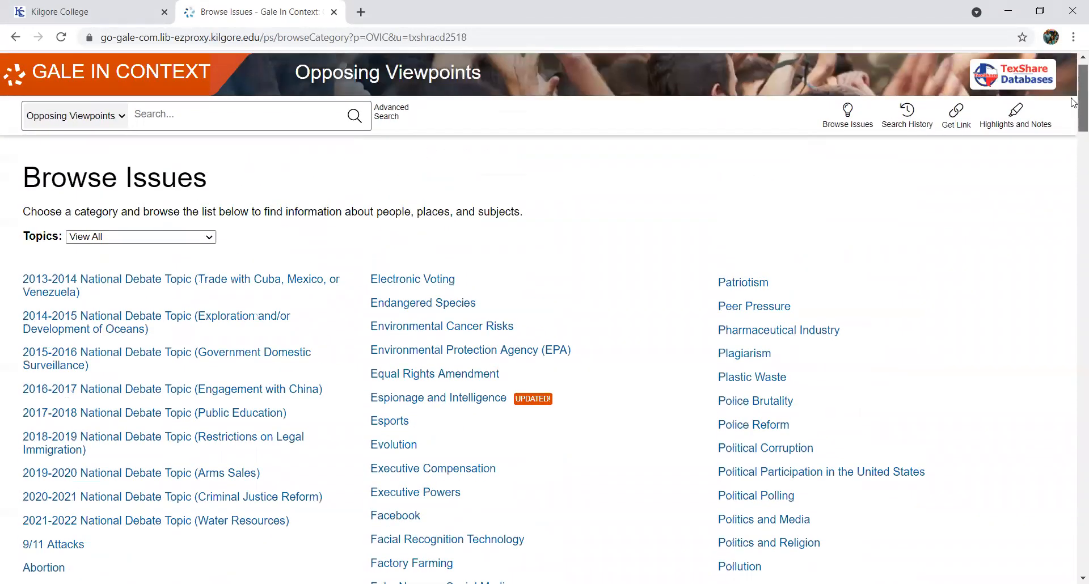
- Search Opposing Viewpoints for "cyber" and choose the suggested topic Cyberbullying
left_click(158, 118)
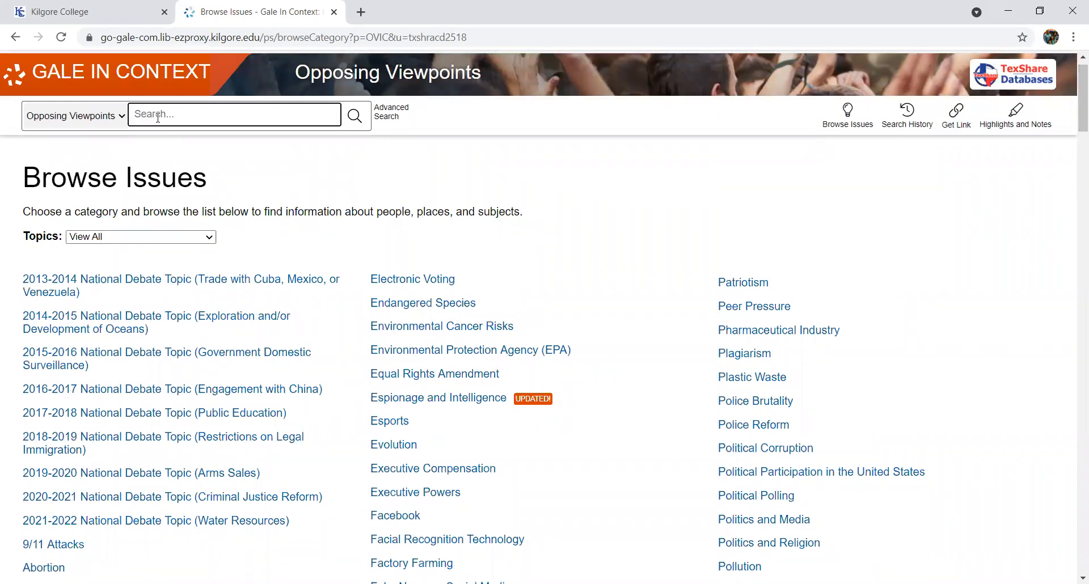
type("cyber")
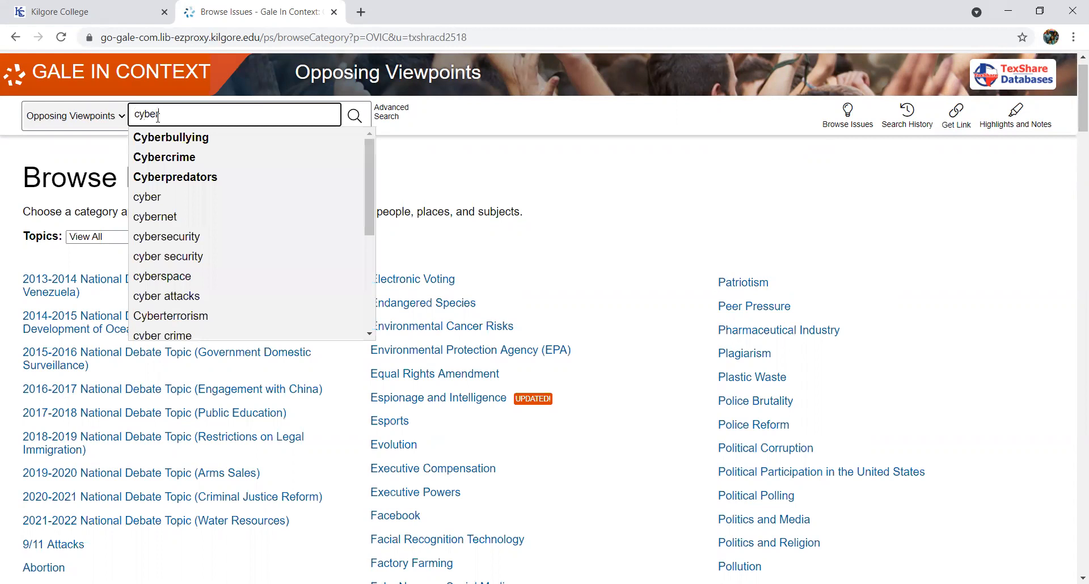
left_click(170, 139)
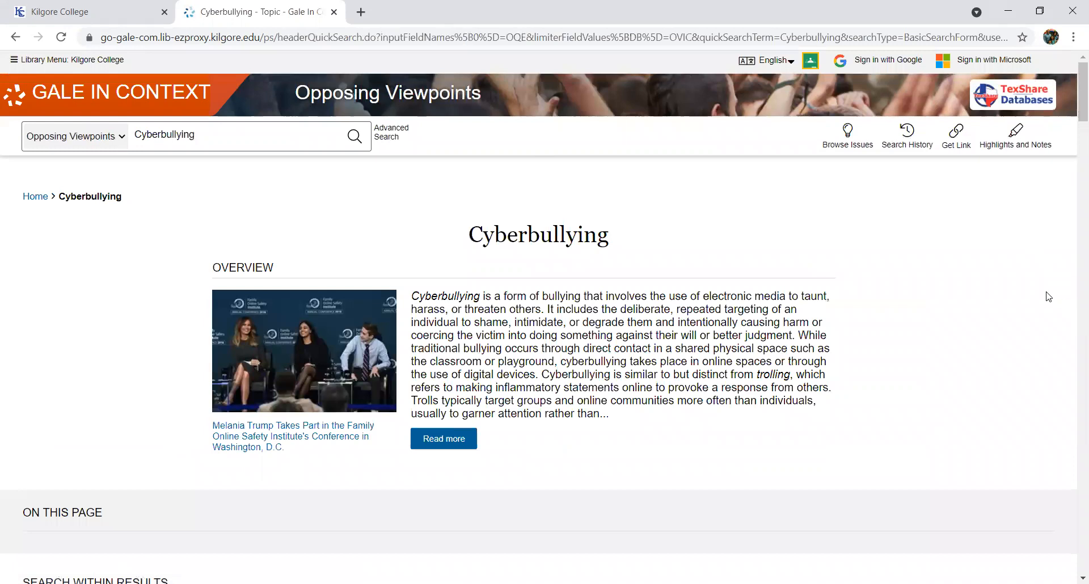
- List the Cyberbullying topic's Viewpoints and open the essay "Bullying isn't just verbal or physical – it can also be social, and this can have the worst effects"
scroll(1060, 301, "down", 3)
scroll(1037, 288, "down", 3)
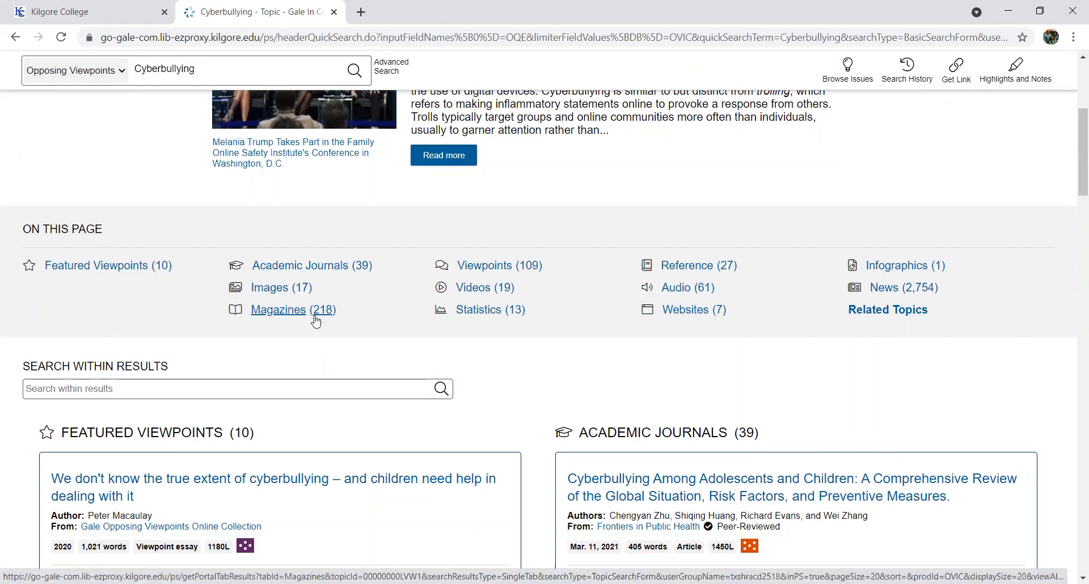
left_click(510, 266)
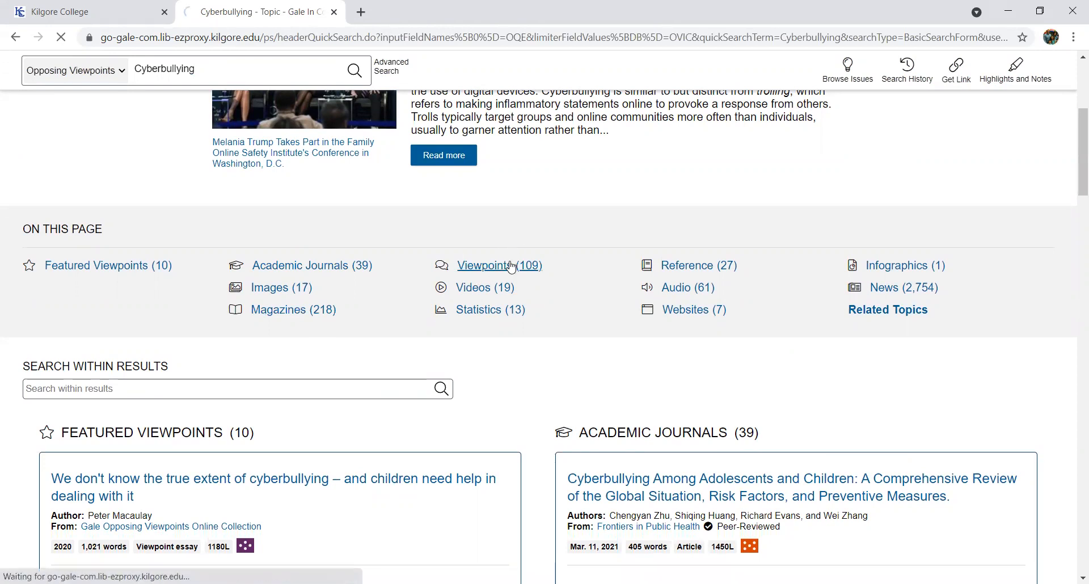
left_click_drag(1081, 85, 1073, 200)
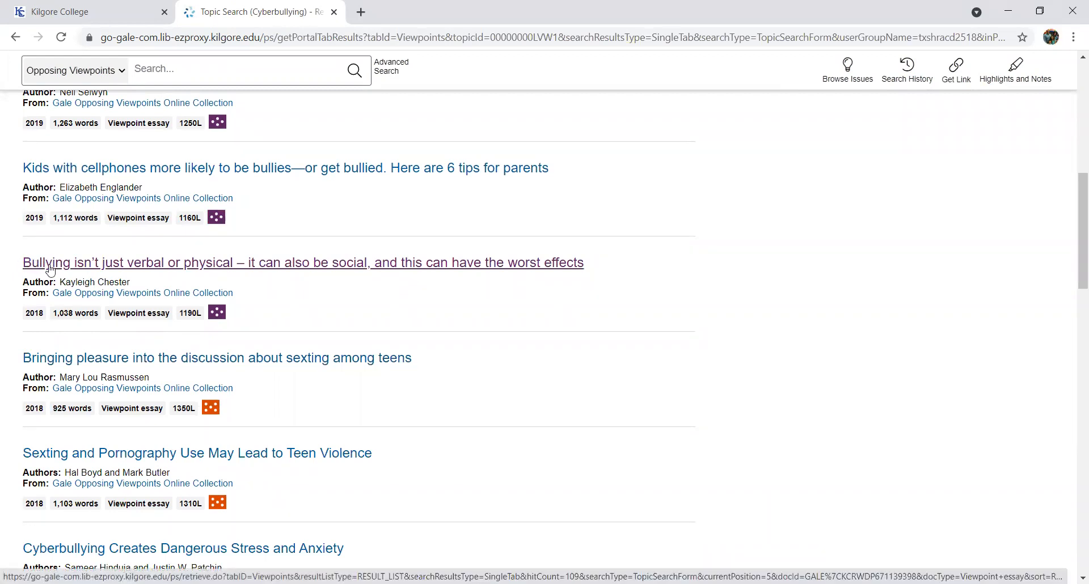
left_click(183, 267)
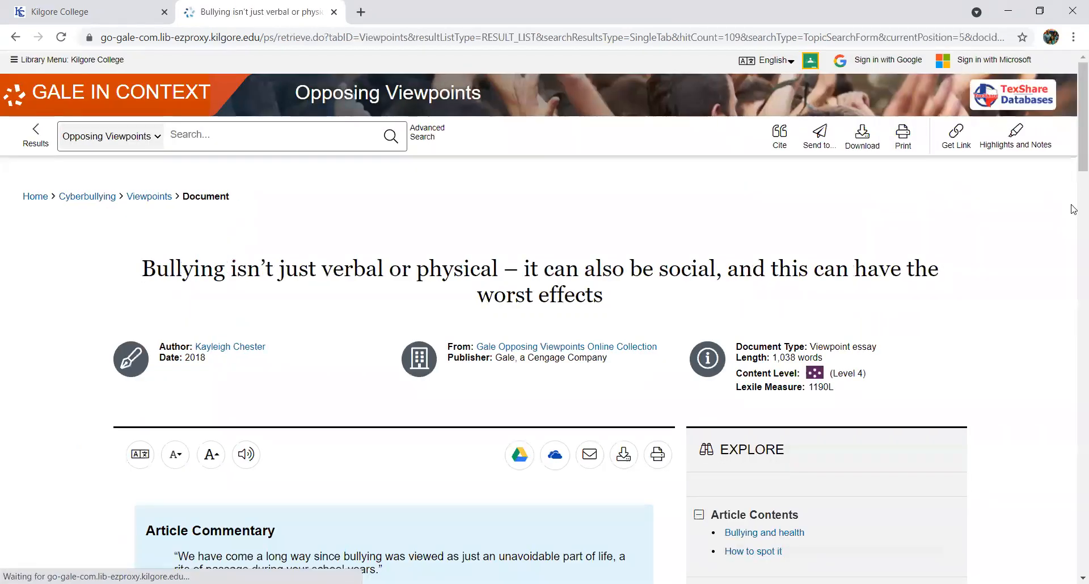
- Examine the essay's publication details and commentary, highlighting the author line
mouse_move(1080, 122)
left_mouse_down()
mouse_move(1073, 448)
mouse_move(1074, 159)
left_mouse_up()
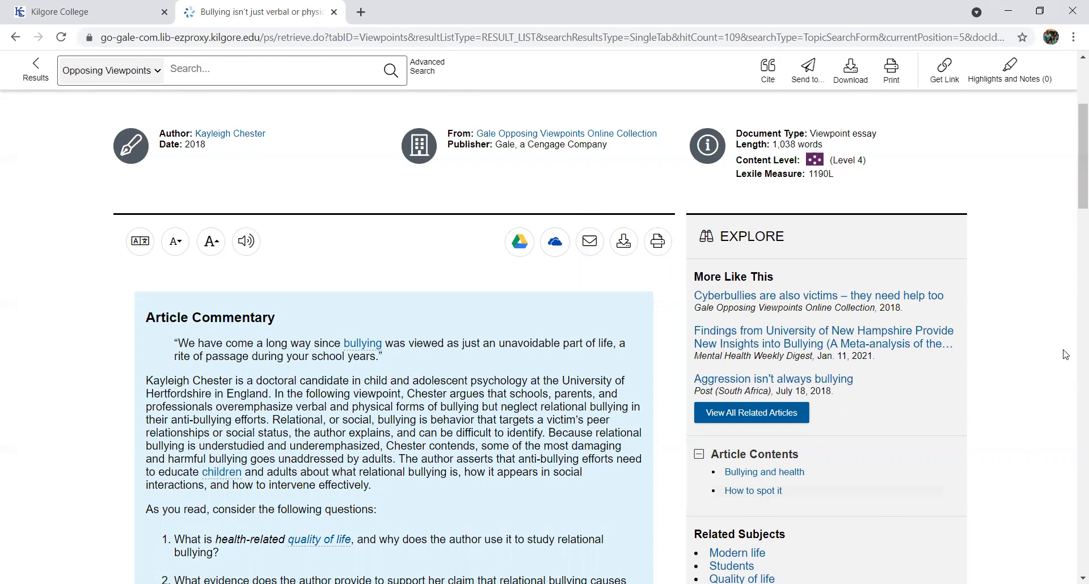
left_click_drag(274, 134, 182, 112)
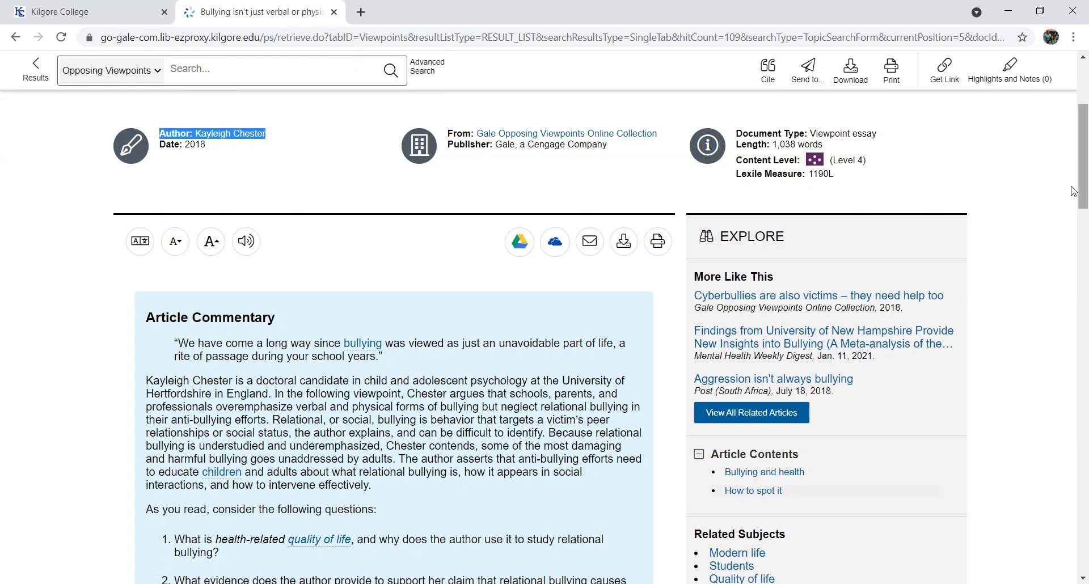
scroll(1074, 191, "up", 2)
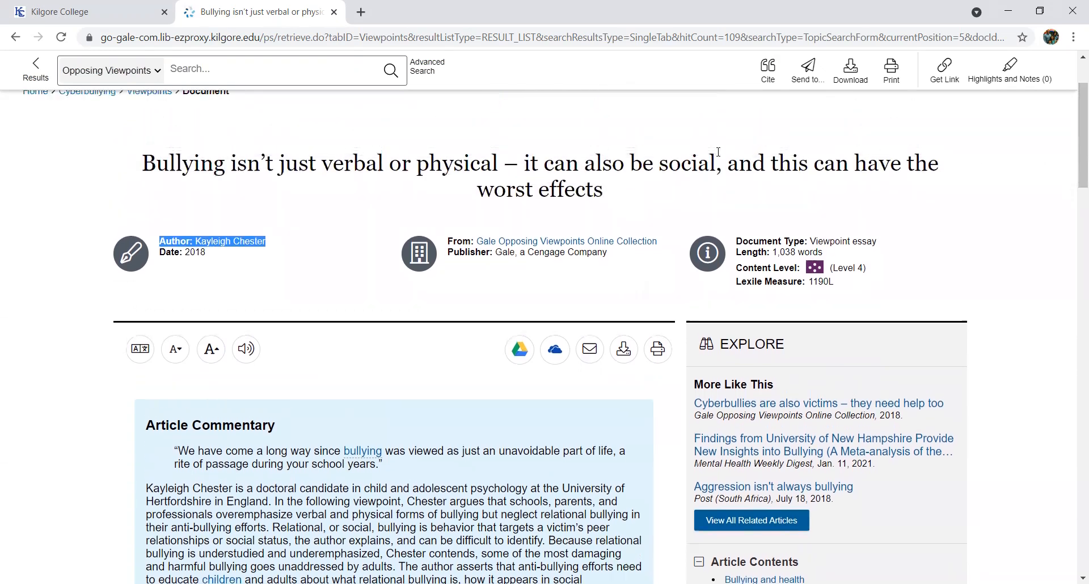
- Open the citation tools for the essay and select the full APA 7th Edition citation text
left_click(769, 77)
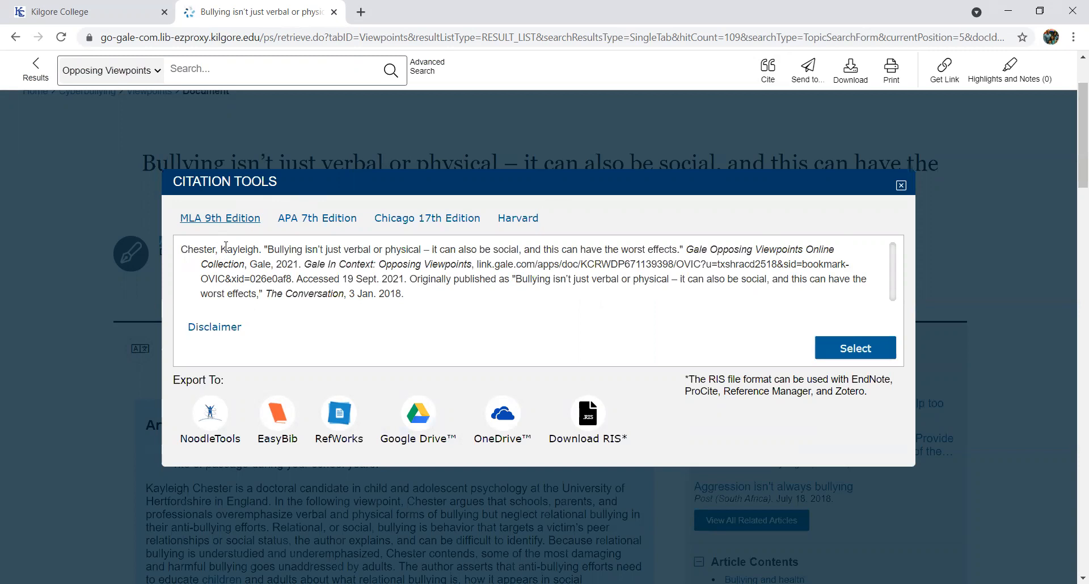
left_click(305, 220)
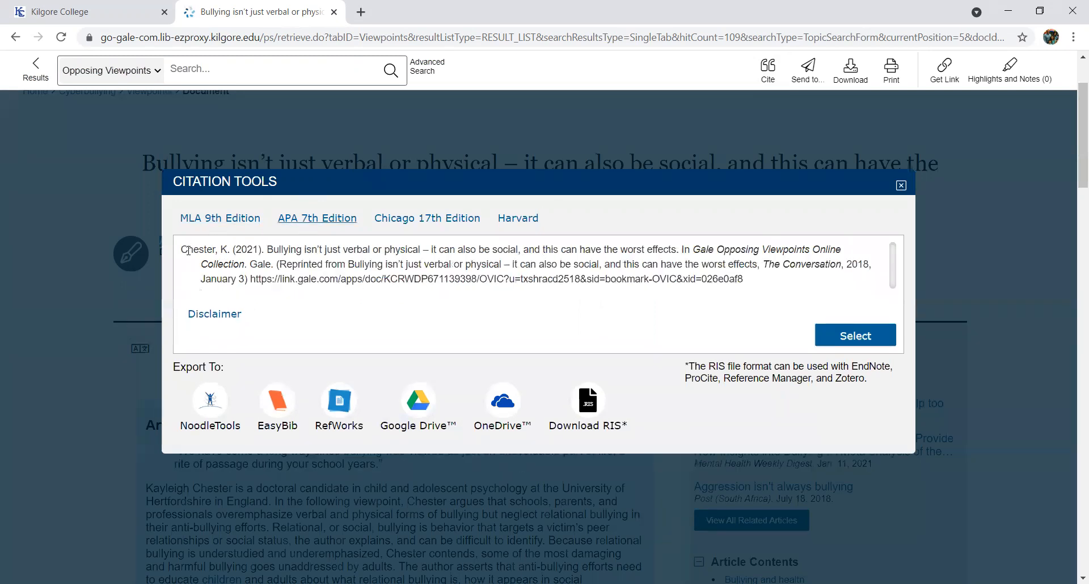
left_click_drag(181, 250, 702, 316)
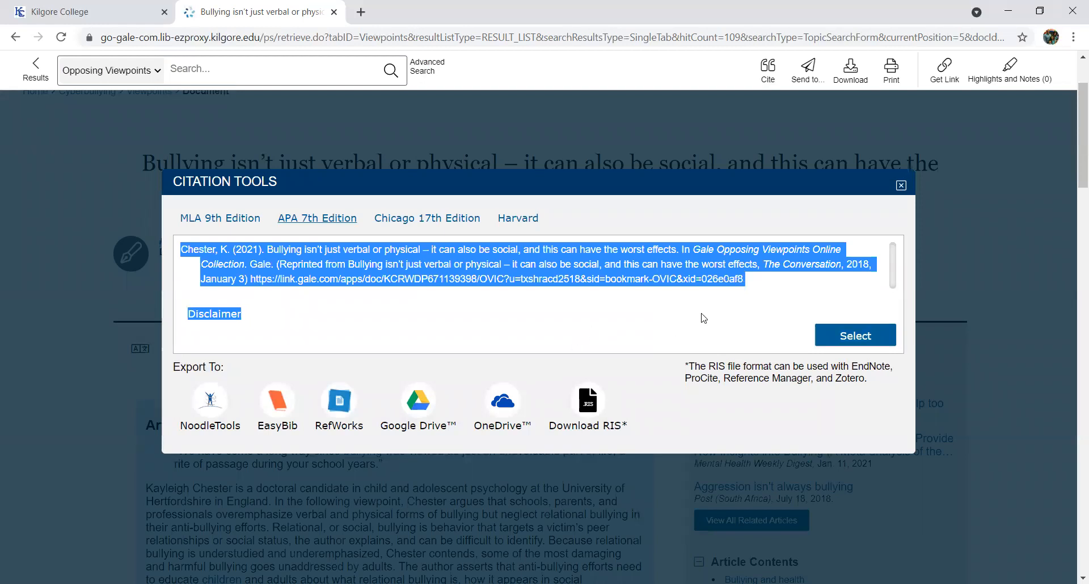
- Switch the citation to MLA 9th Edition, copy its full text, and clear the selection
left_click(195, 221)
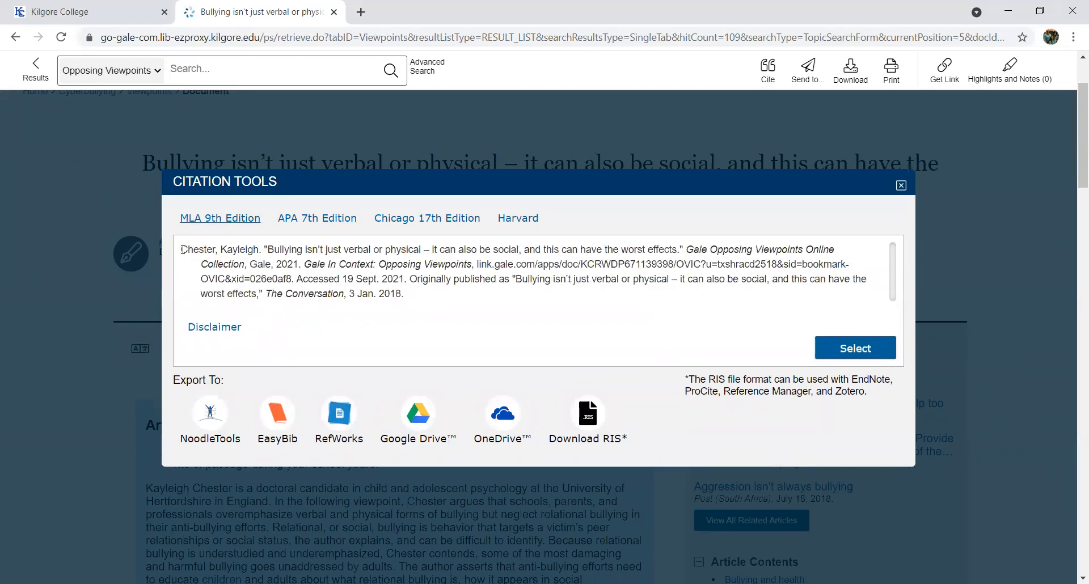
left_click_drag(179, 250, 404, 299)
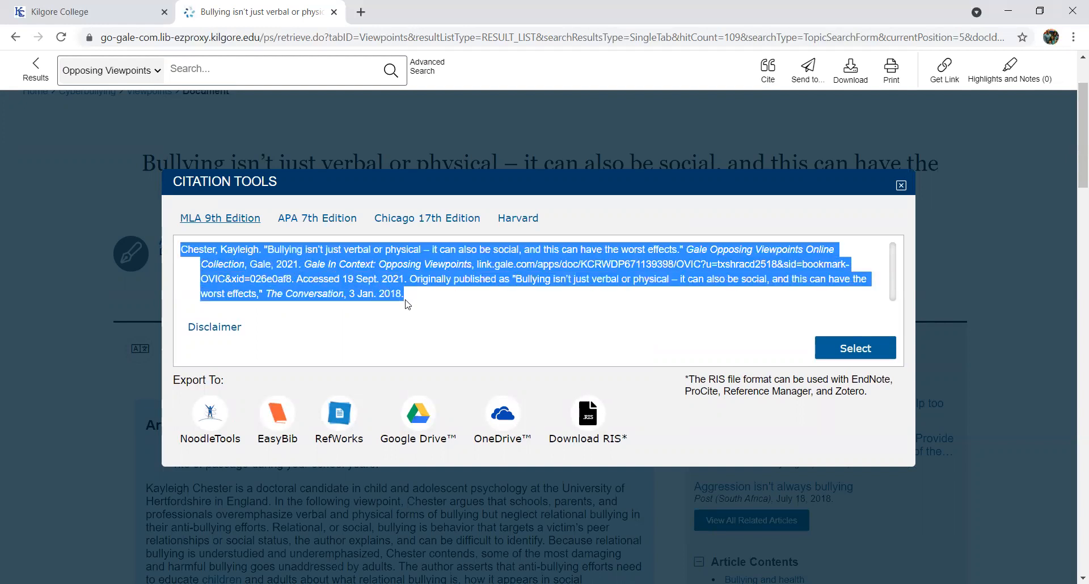
right_click(372, 266)
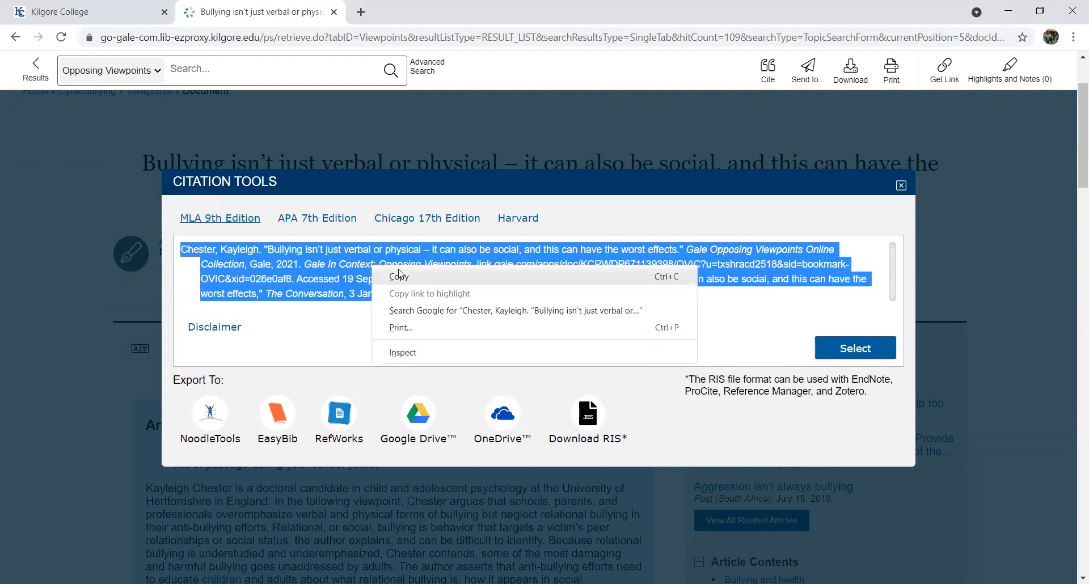
left_click(405, 278)
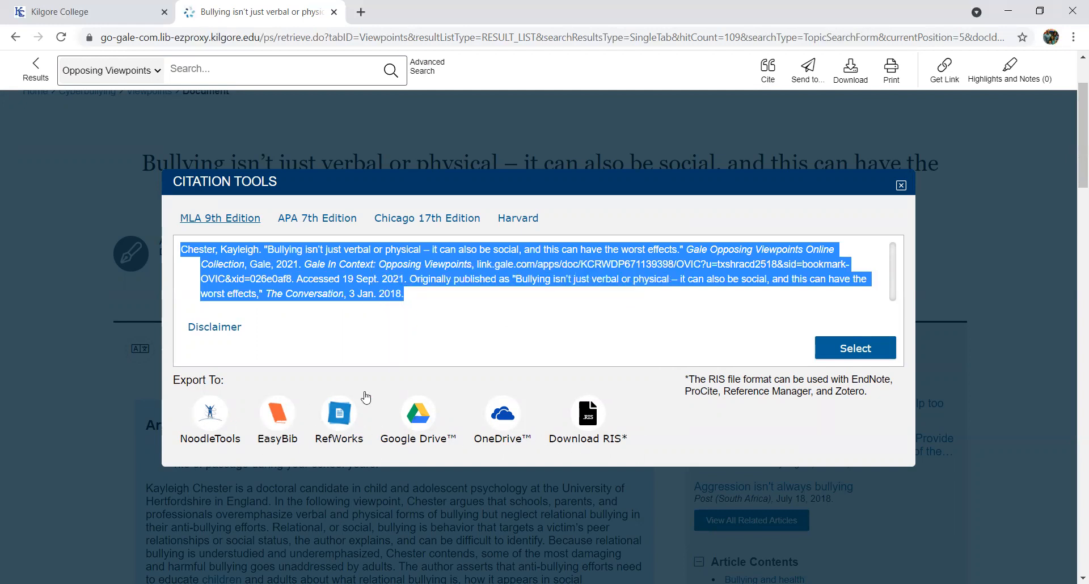
left_click(426, 323)
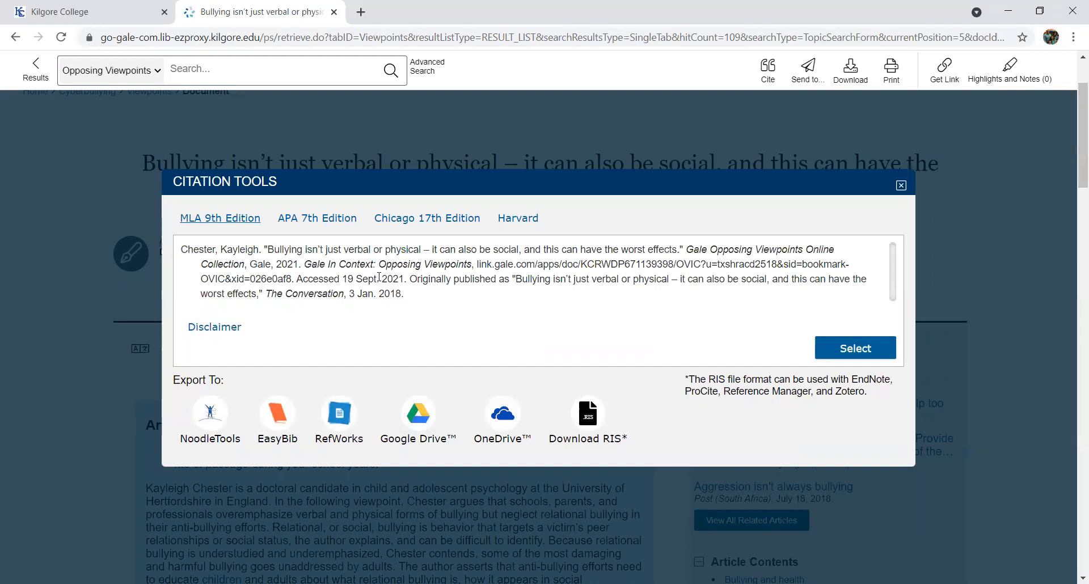
- Close the citation tools, view the essay's Send To options, and dismiss them
left_click_drag(181, 249, 212, 249)
left_click(901, 186)
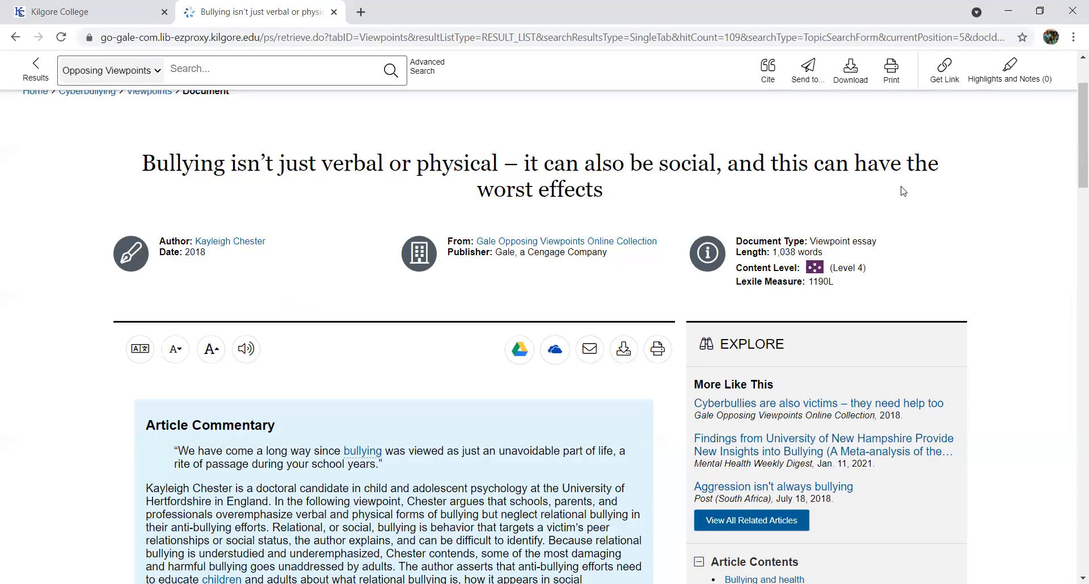
left_click(807, 78)
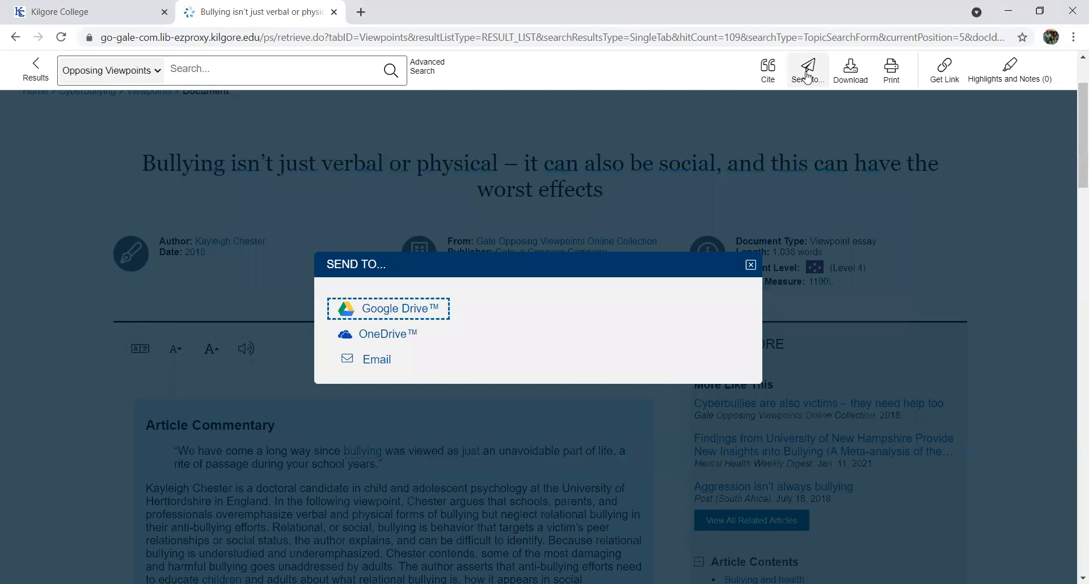
left_click(750, 264)
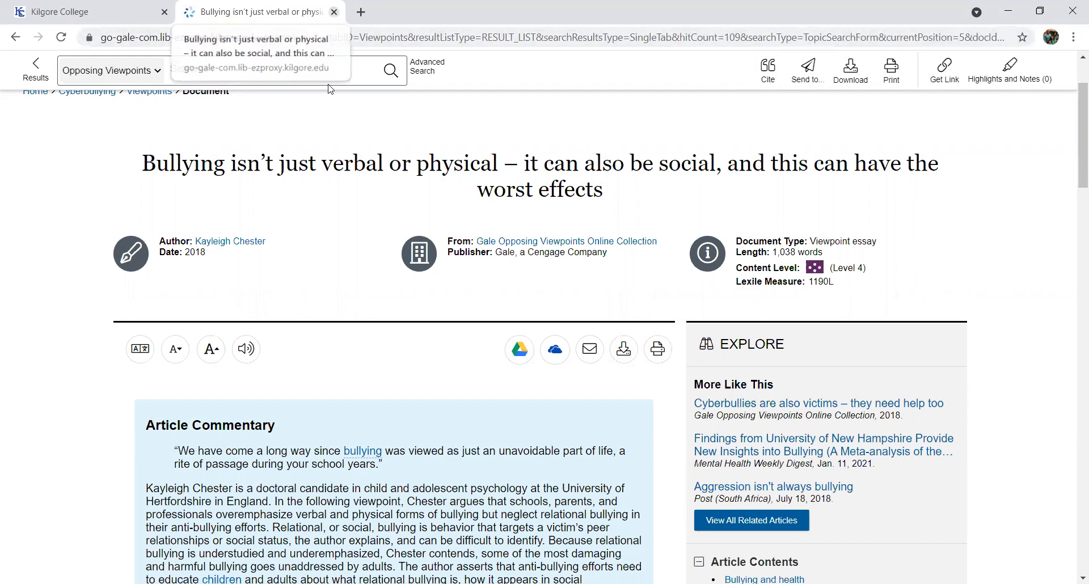
- Close the essay's tab and reopen the Kilgore College library from the college site to list its databases by title (A-Z)
left_click(333, 12)
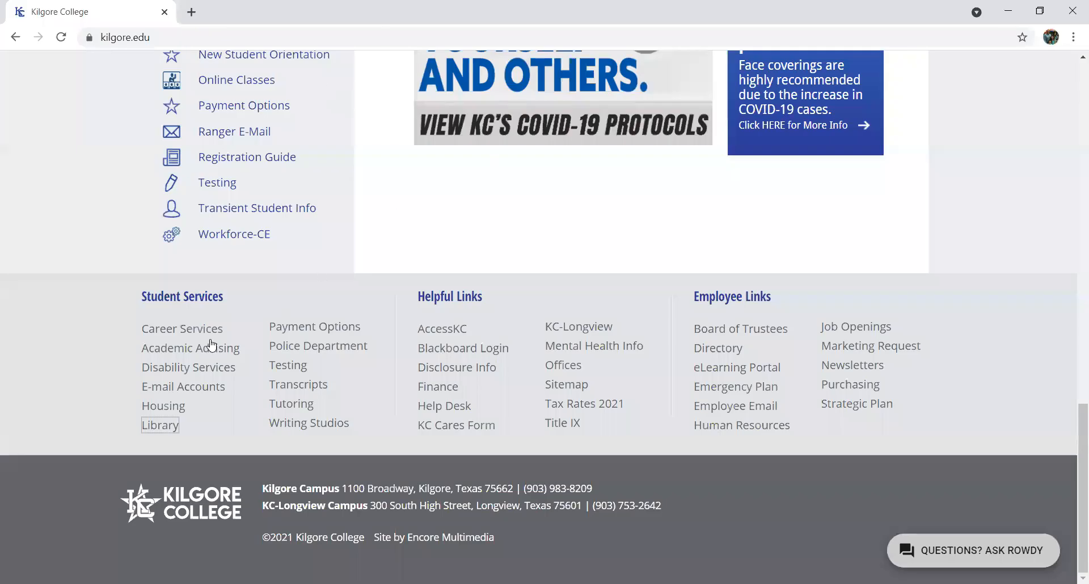
left_click(169, 429)
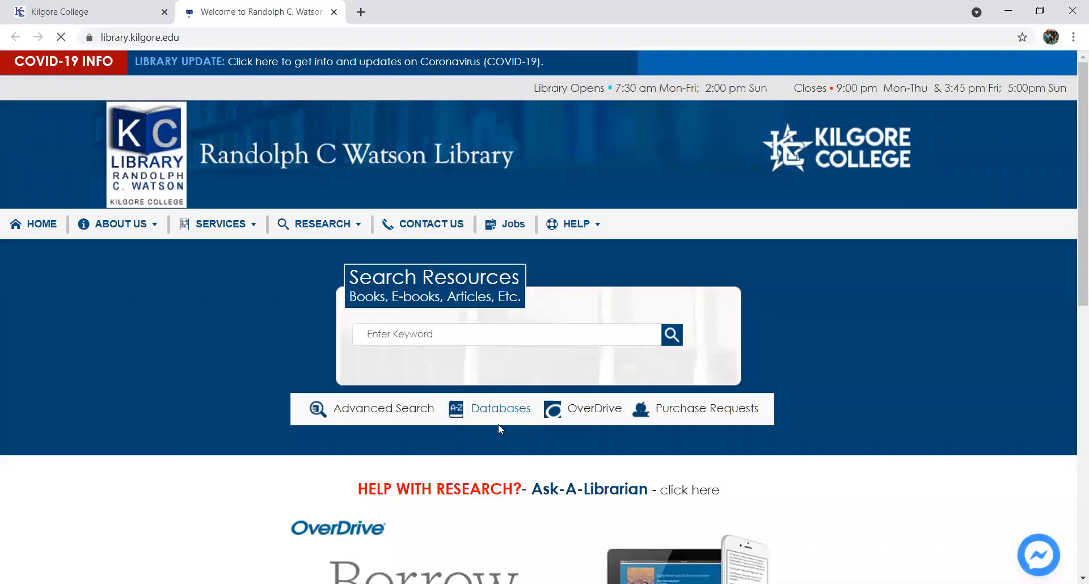
left_click(498, 409)
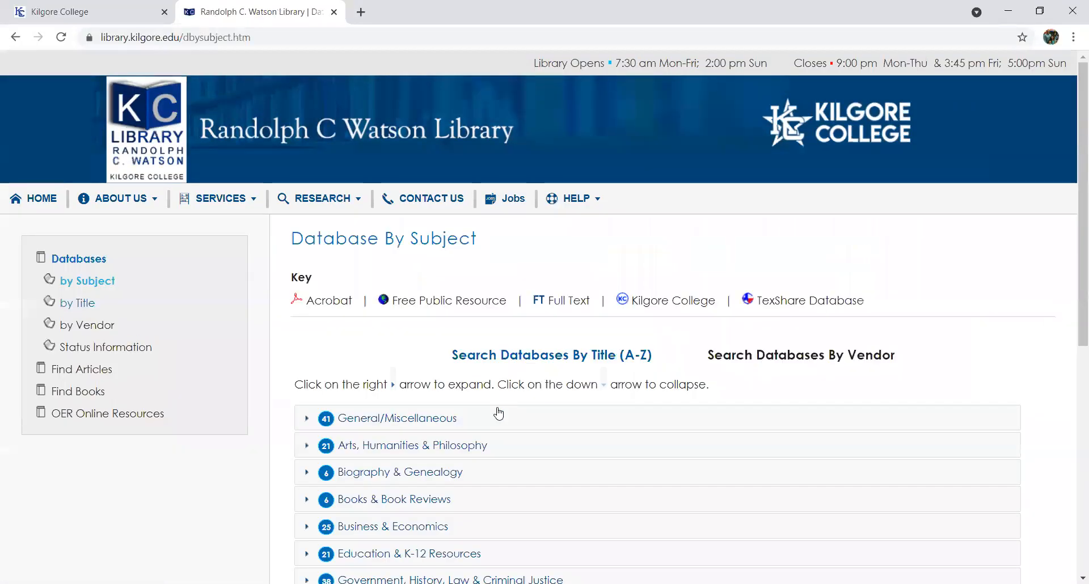
scroll(498, 414, "down", 4)
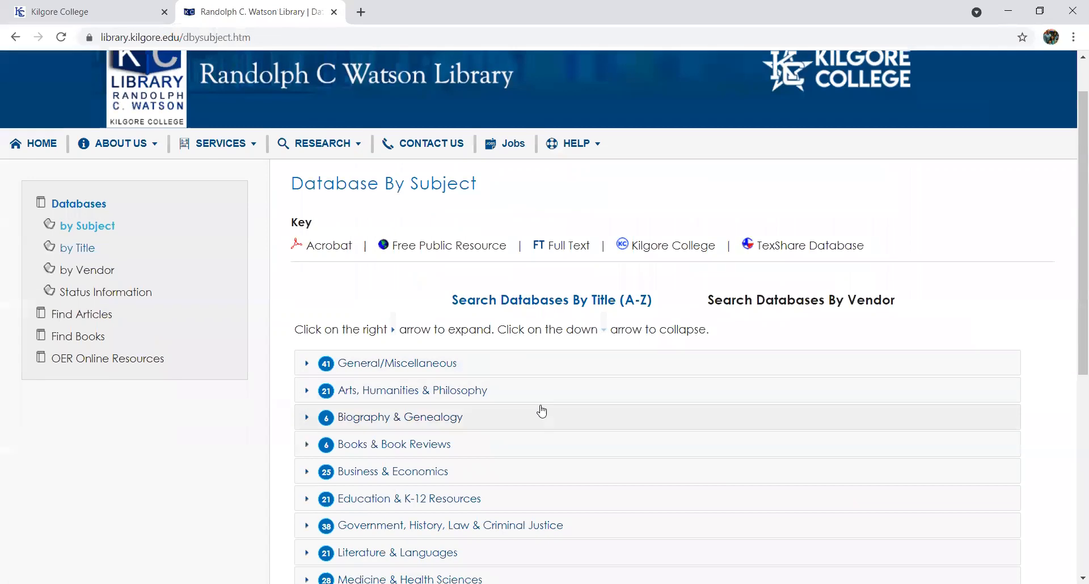
scroll(625, 405, "down", 2)
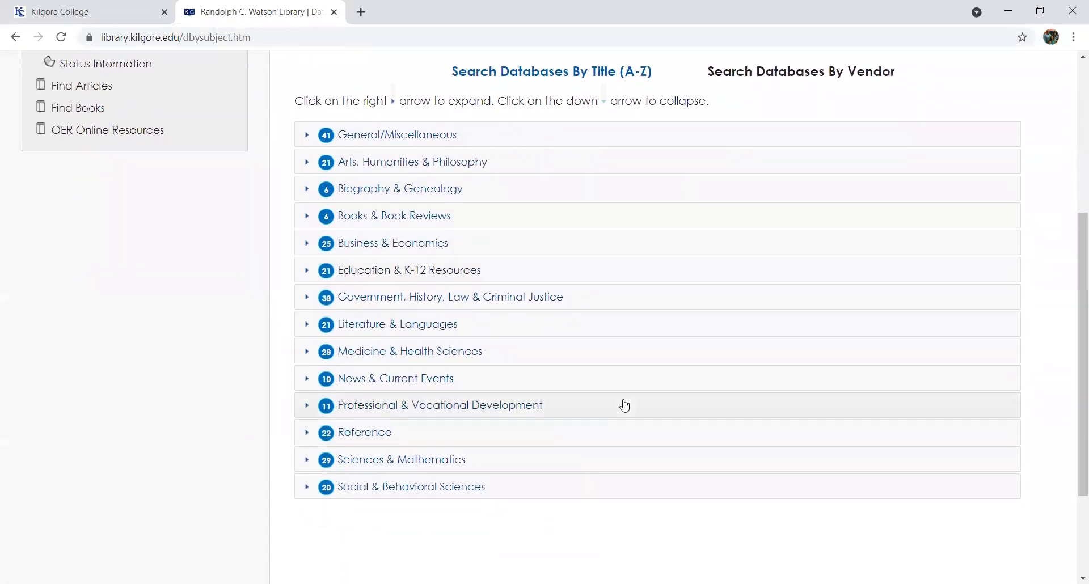
left_click(508, 74)
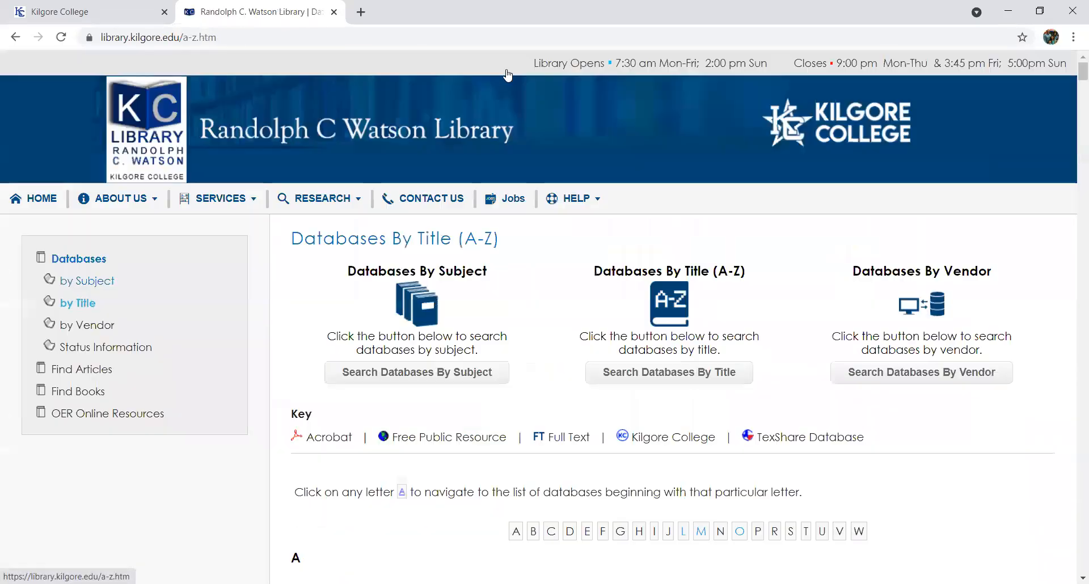
- Browse the databases listed under M and N in the A-Z list and return to the letter index
scroll(618, 295, "down", 5)
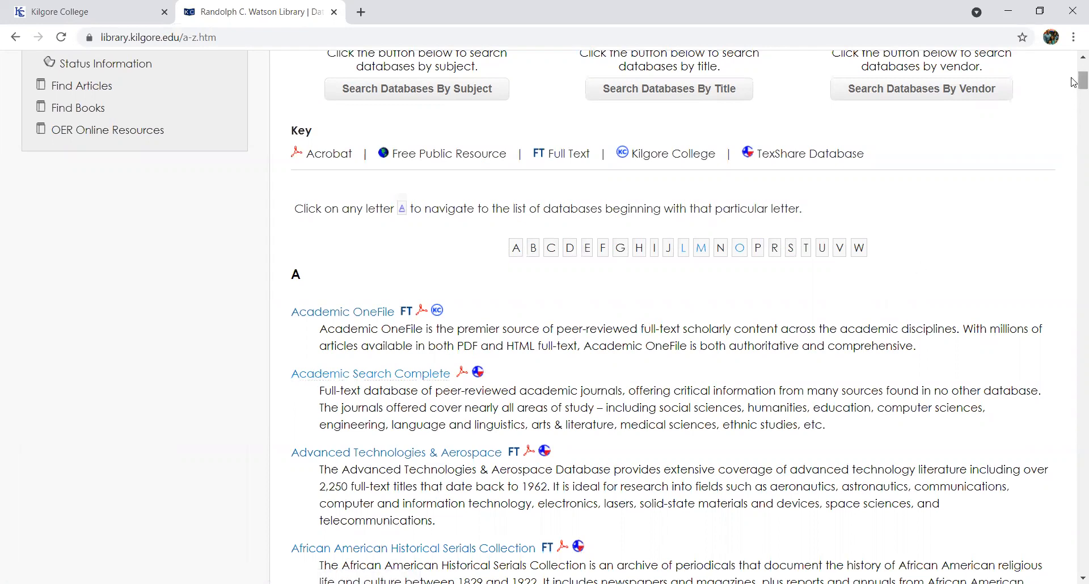
left_click(701, 251)
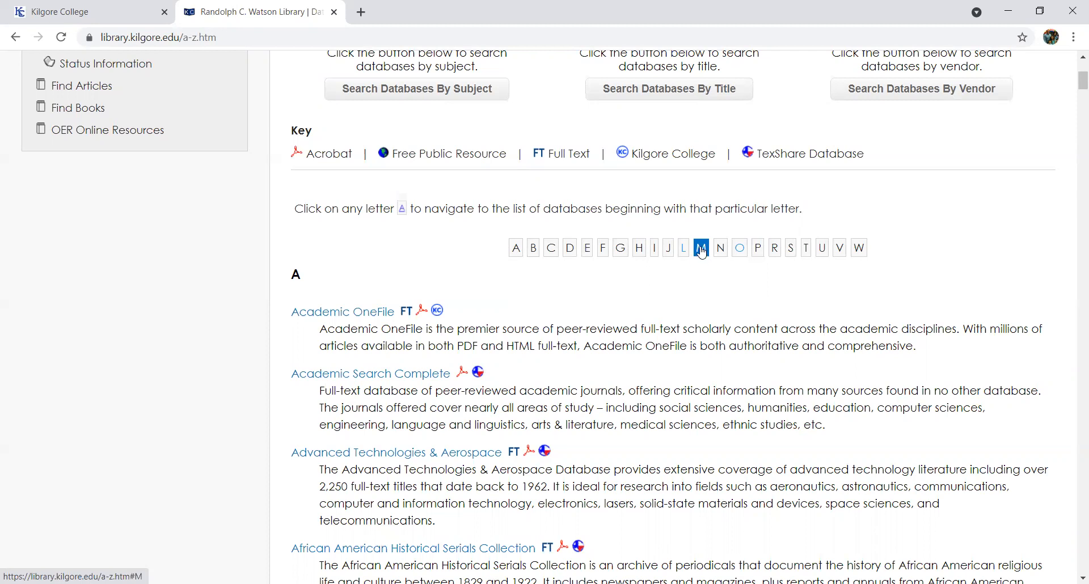
scroll(445, 339, "down", 3)
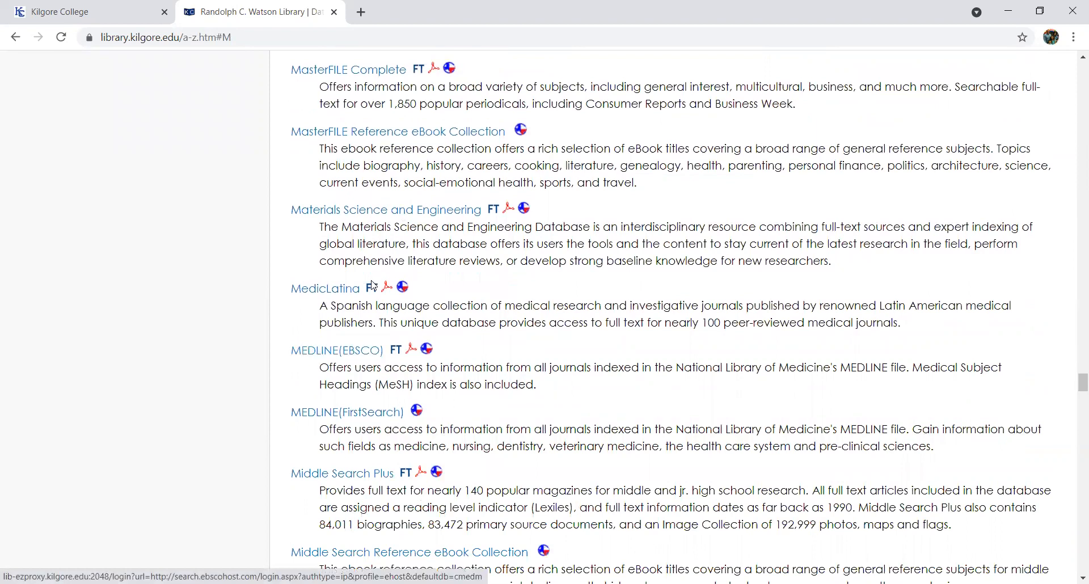
scroll(1074, 397, "down", 11)
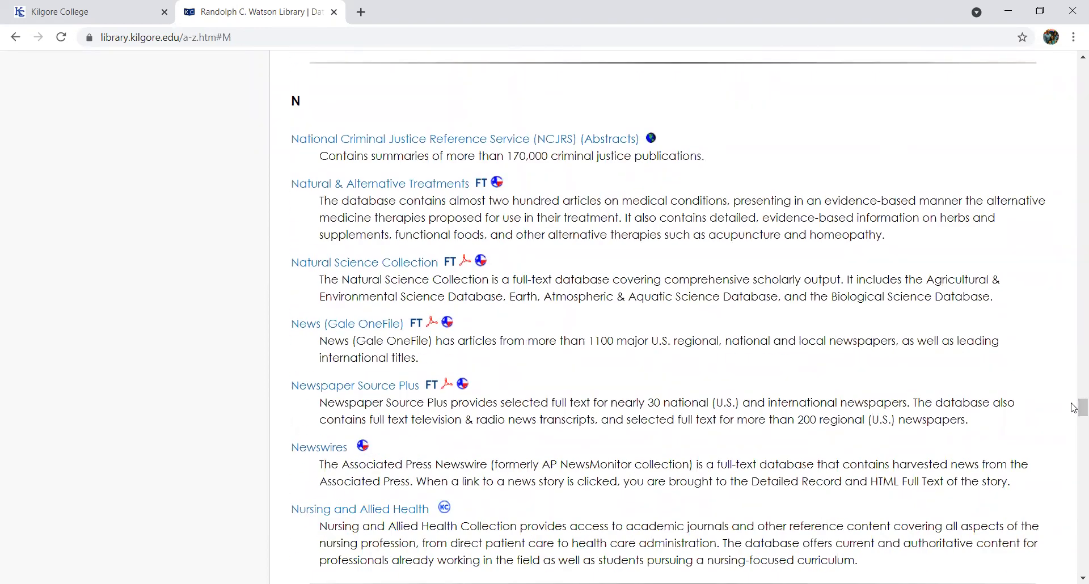
left_click_drag(1074, 401, 1074, 86)
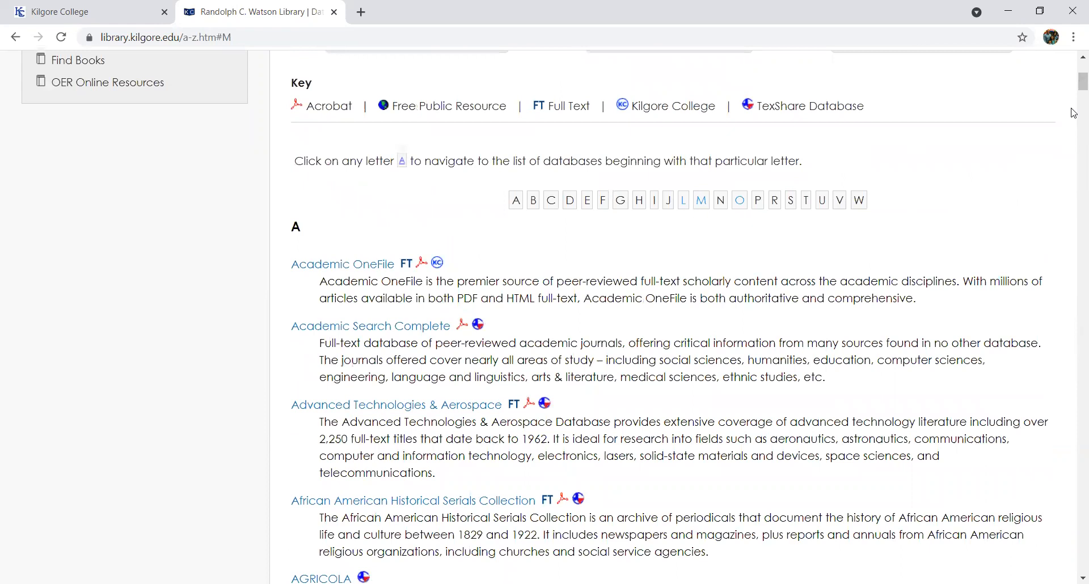